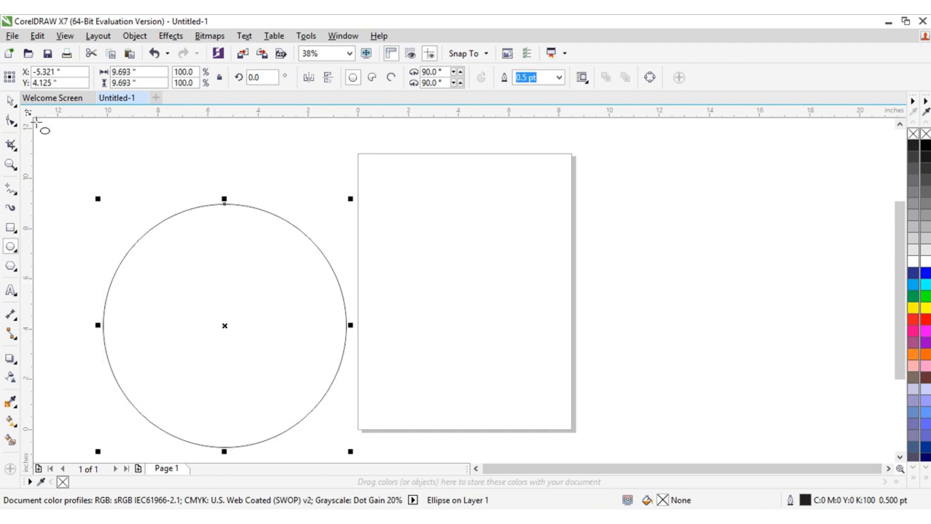
# Step: Move the circle to clear canvas away from the page and scale it about its centre to about 7.5 inches in diameter
pyautogui.click(10, 102)
pyautogui.click(476, 469)
pyautogui.moveTo(727, 375); pyautogui.dragTo(354, 327)
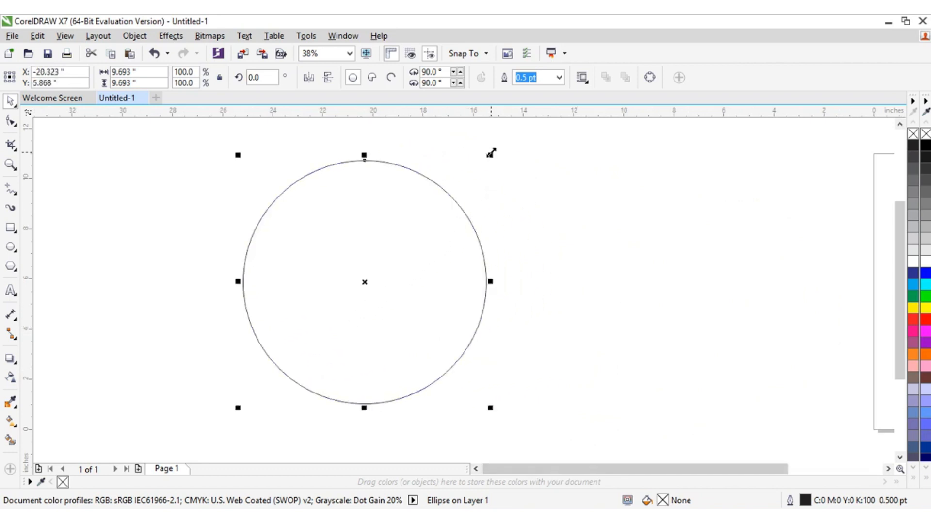
pyautogui.moveTo(491, 154); pyautogui.dragTo(473, 184)
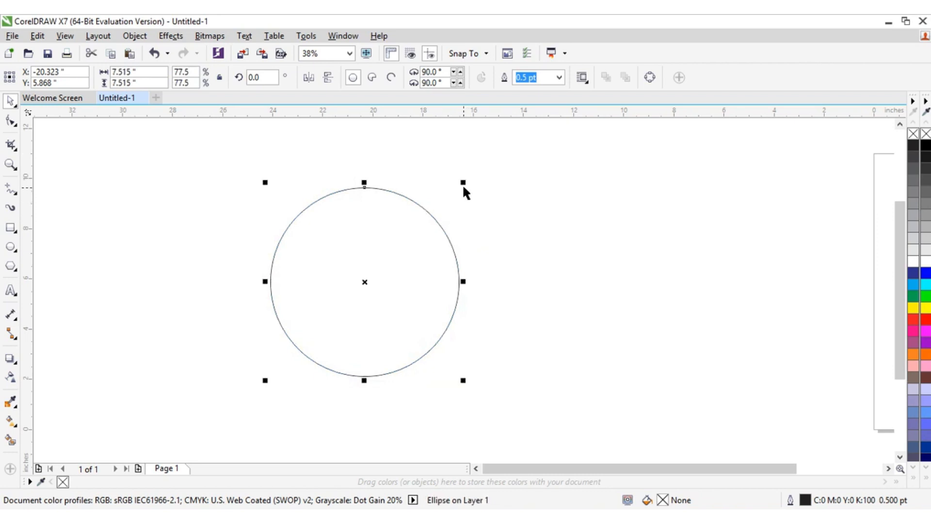
# Step: Create a smaller concentric copy inside the circle, and duplicate both circles about 3.4 inches to the right so the pairs overlap
pyautogui.moveTo(465, 184); pyautogui.dragTo(446, 207)
pyautogui.click(488, 246)
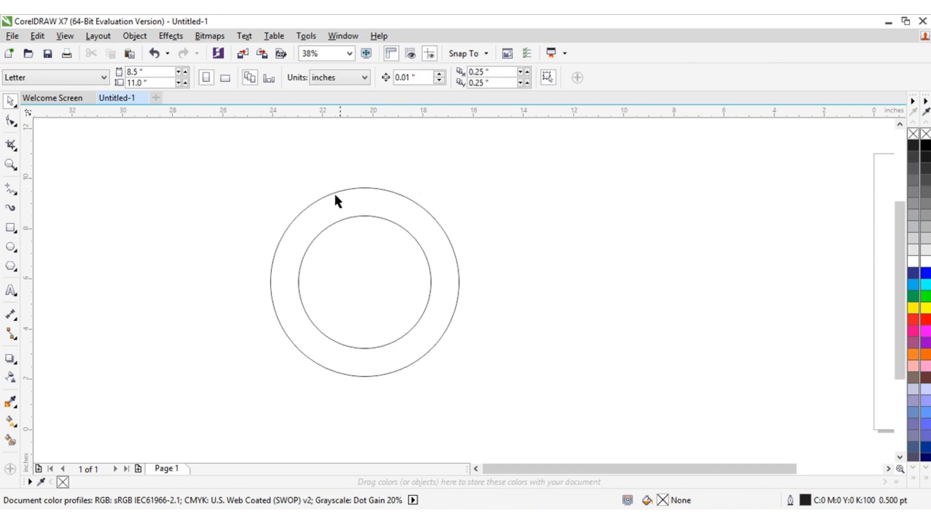
pyautogui.moveTo(217, 160); pyautogui.dragTo(504, 404)
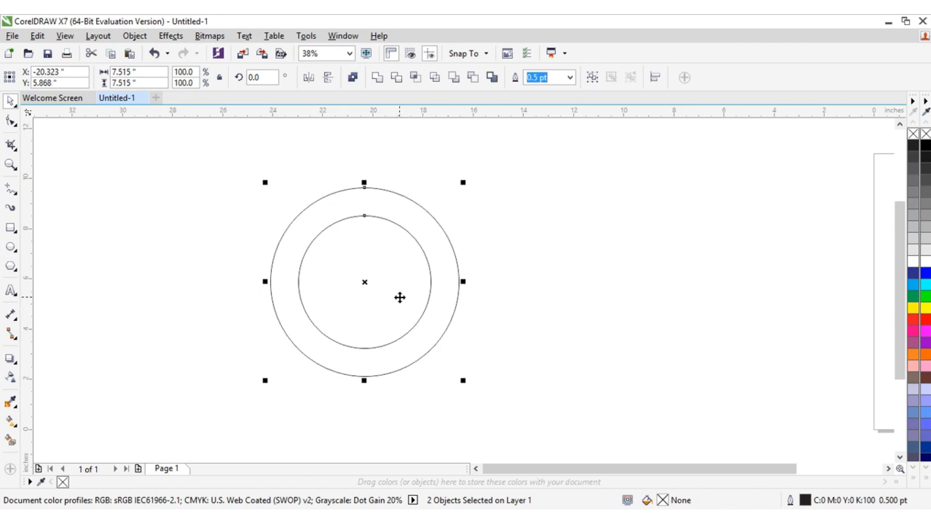
pyautogui.moveTo(400, 297); pyautogui.dragTo(486, 304)
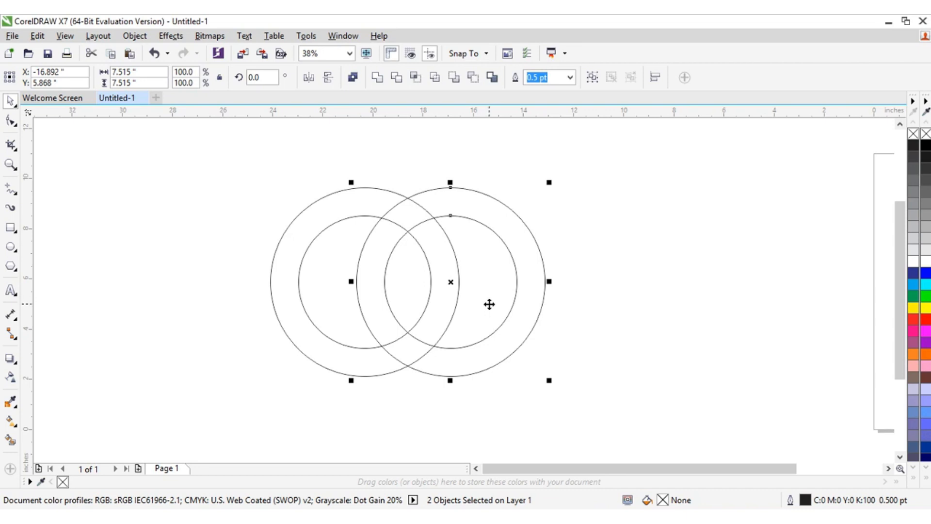
# Step: Duplicate the right circle pair below and centred between the two upper pairs, at about X -18.5 and Y 2.7 inches
pyautogui.moveTo(491, 302); pyautogui.dragTo(451, 376)
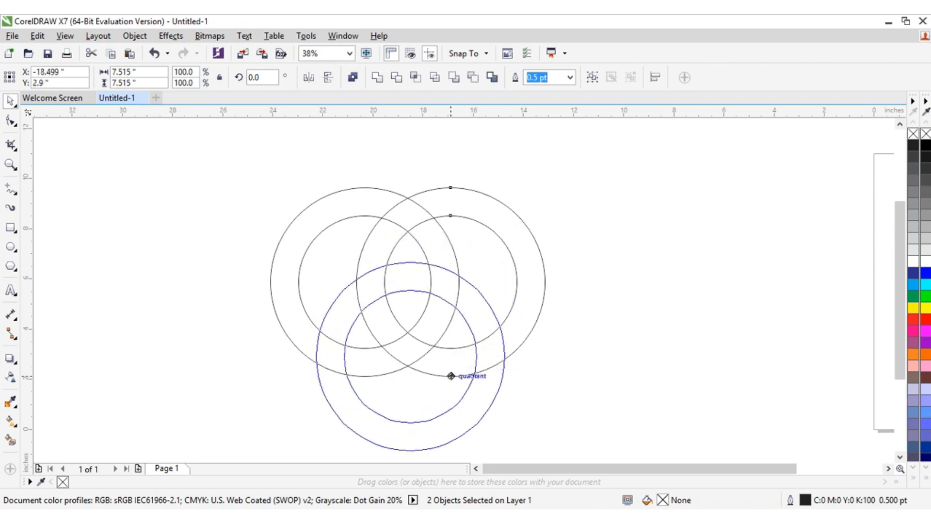
pyautogui.moveTo(452, 379); pyautogui.dragTo(451, 381)
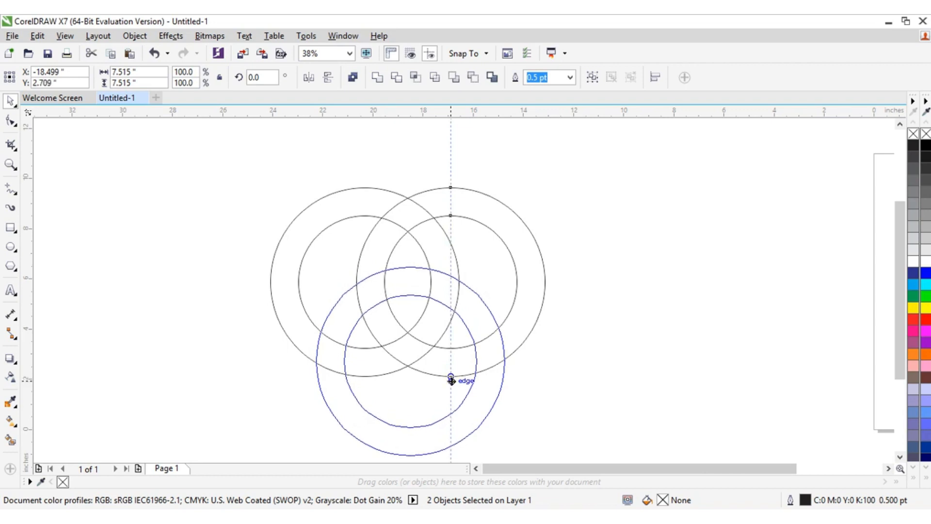
pyautogui.moveTo(451, 380); pyautogui.dragTo(450, 381)
pyautogui.click(583, 393)
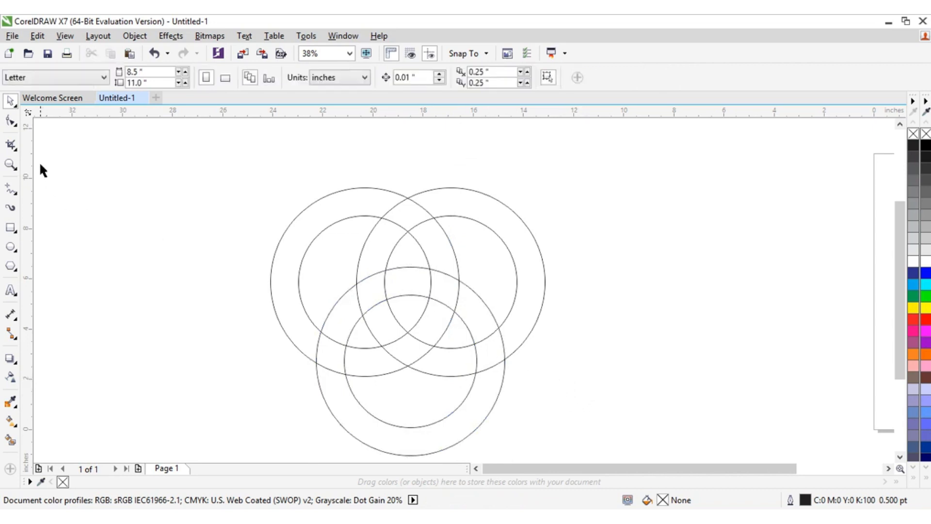
# Step: Using Virtual Segment Delete, remove the right ring's lines crossing the left ring at the upper overlap and the bottom ring's lines crossing the right ring
pyautogui.click(15, 148)
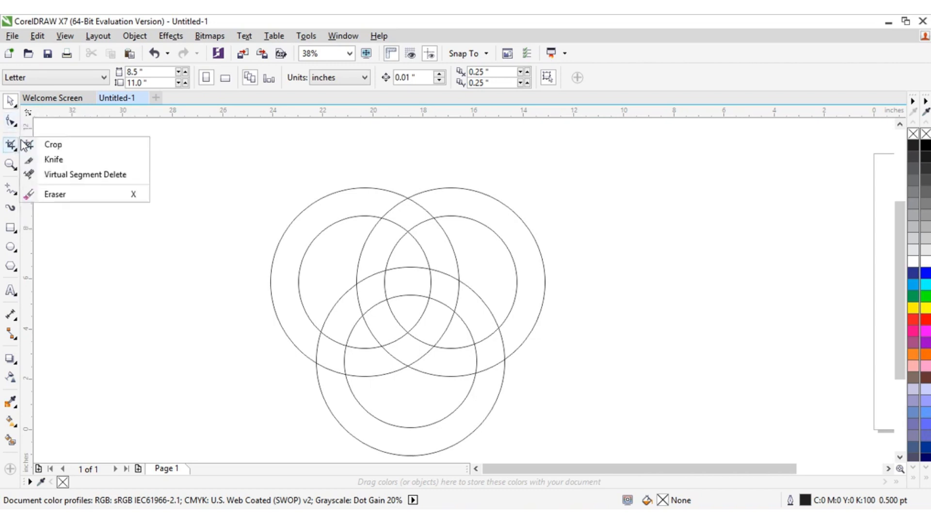
pyautogui.click(15, 105)
pyautogui.click(16, 149)
pyautogui.click(66, 176)
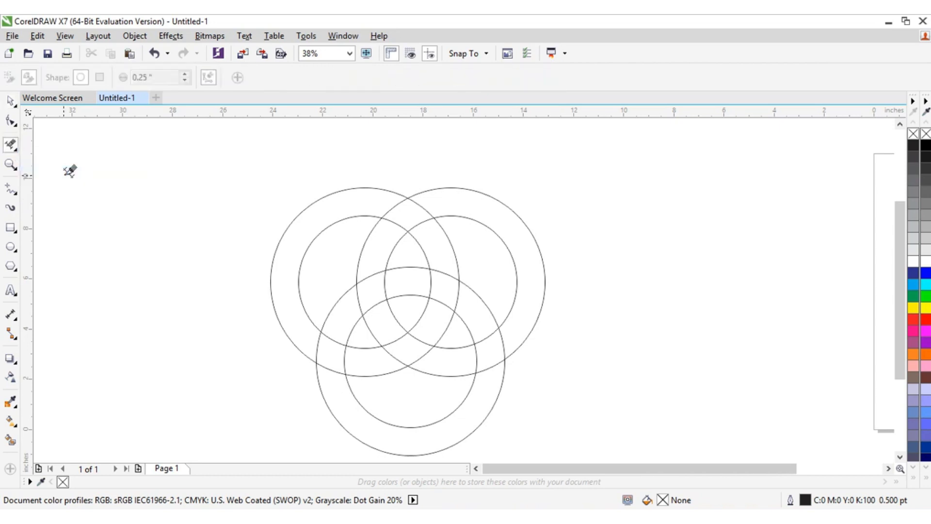
pyautogui.click(394, 207)
pyautogui.click(502, 338)
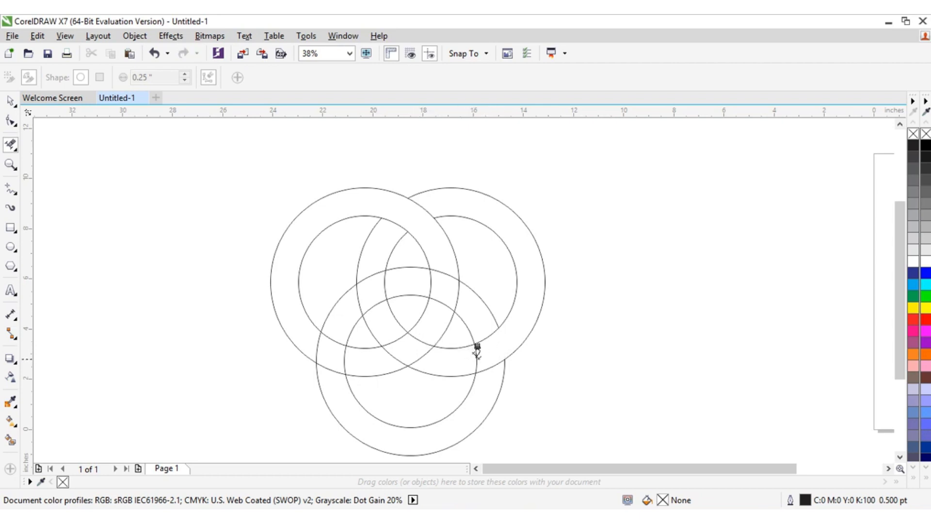
pyautogui.click(476, 356)
# Step: Delete the remaining hidden segments at the lower-left and central overlaps so the three rings weave over and under each other
pyautogui.scroll(2, 424, 338)
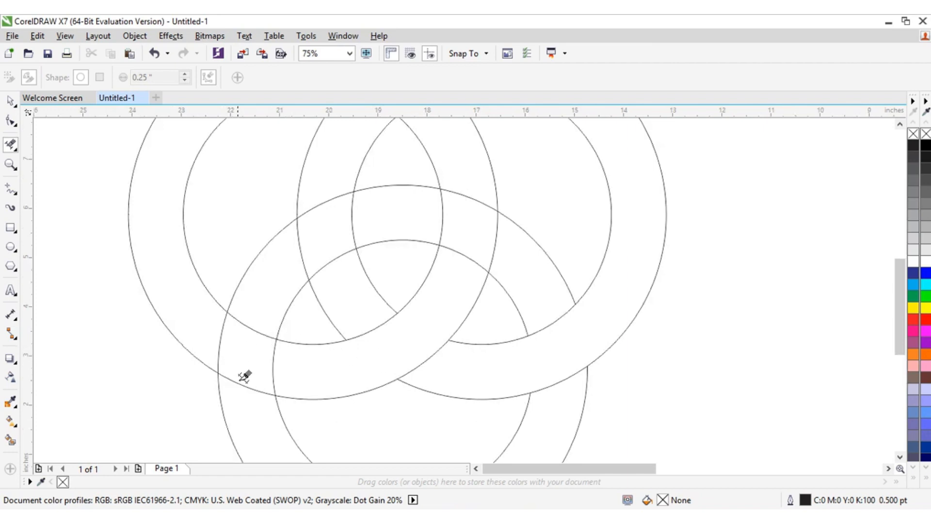
pyautogui.click(242, 382)
pyautogui.click(262, 331)
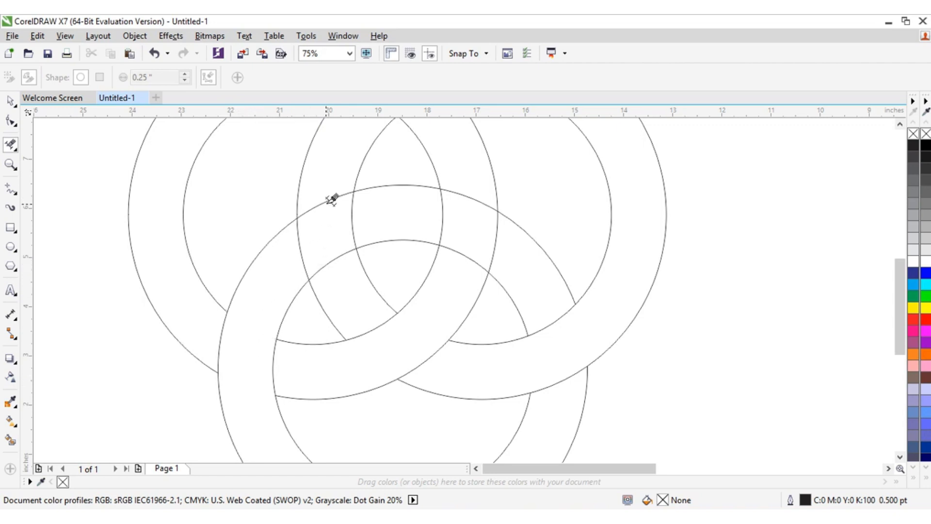
pyautogui.click(326, 196)
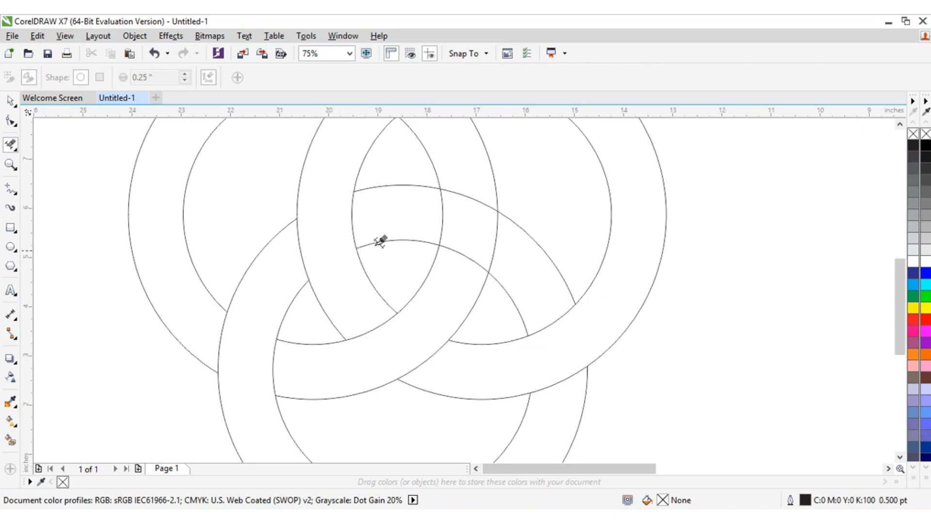
pyautogui.click(443, 214)
pyautogui.click(497, 232)
pyautogui.scroll(-2, 494, 235)
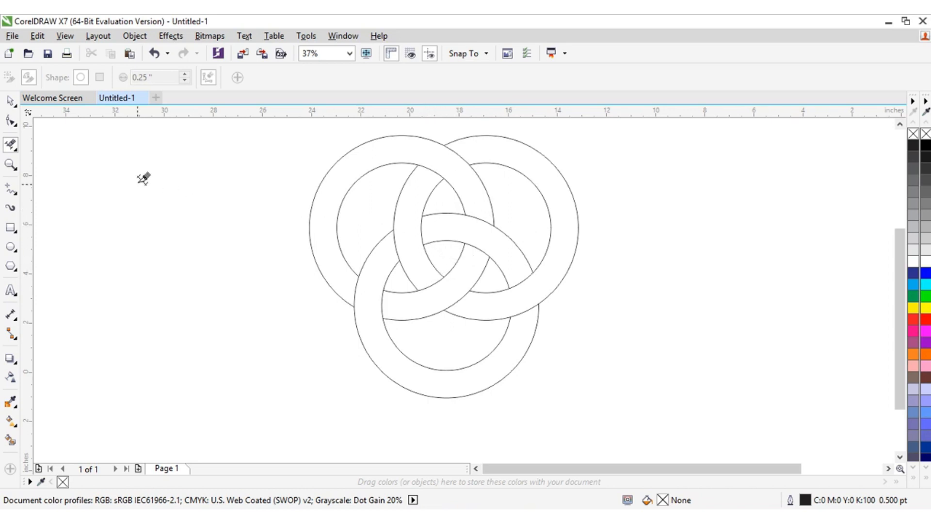
# Step: Smart-fill all six segments of the interlocking rings with blue-grey C:40 M:20 Y:0 K:40 and a 0.5 pt black outline
pyautogui.click(11, 102)
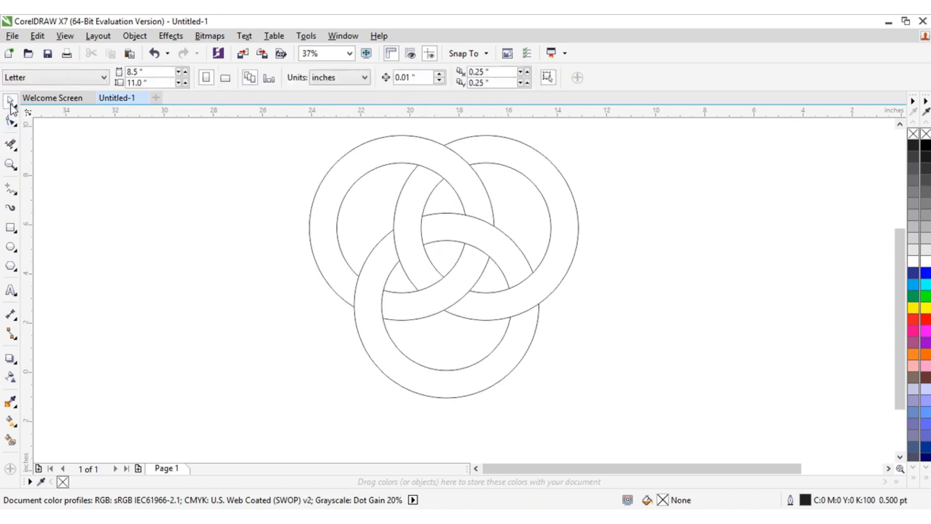
pyautogui.click(10, 440)
pyautogui.click(369, 158)
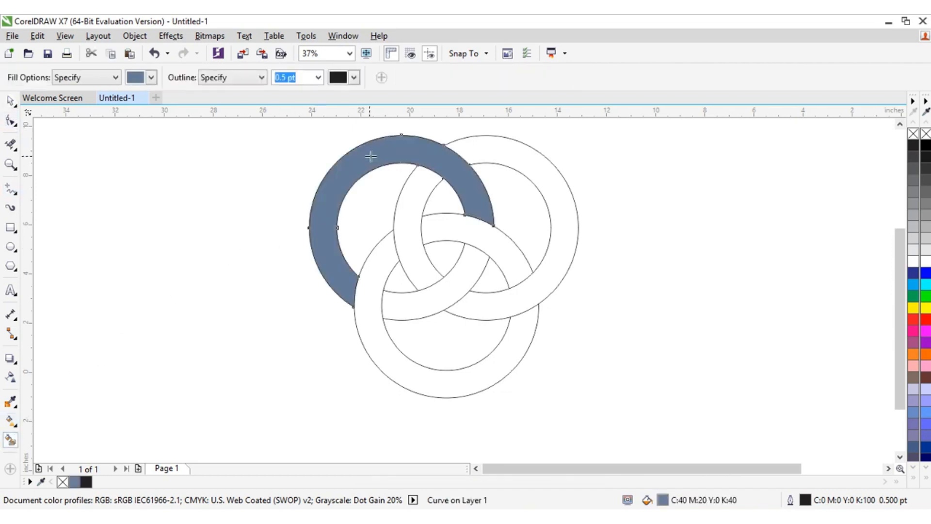
pyautogui.click(518, 151)
pyautogui.click(476, 376)
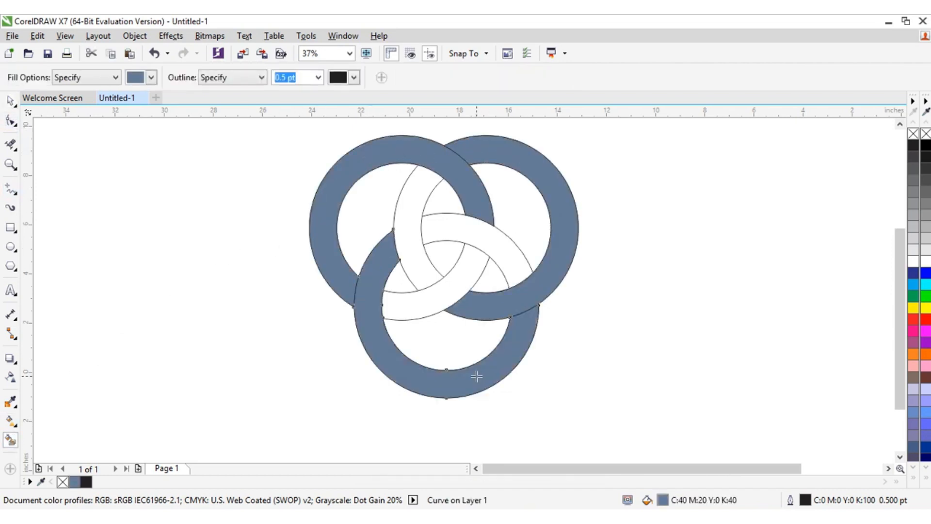
pyautogui.click(409, 224)
pyautogui.click(466, 234)
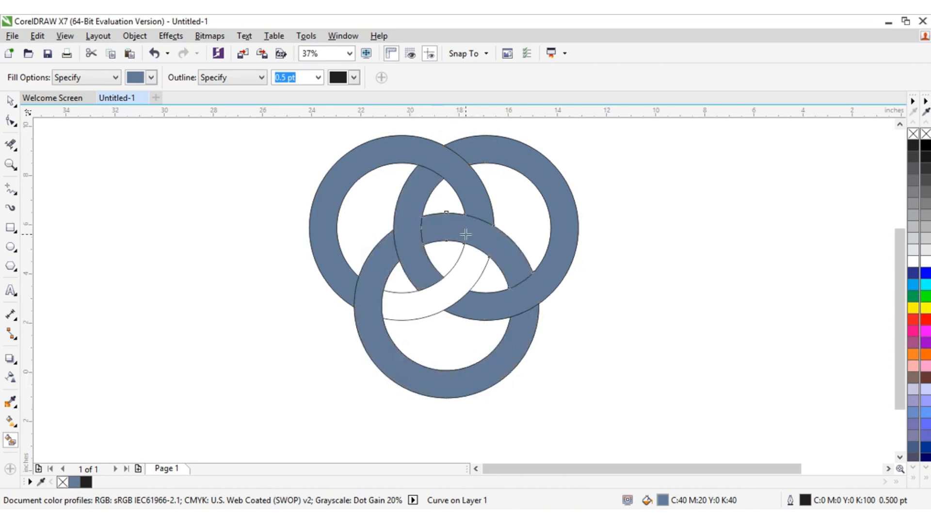
pyautogui.click(464, 277)
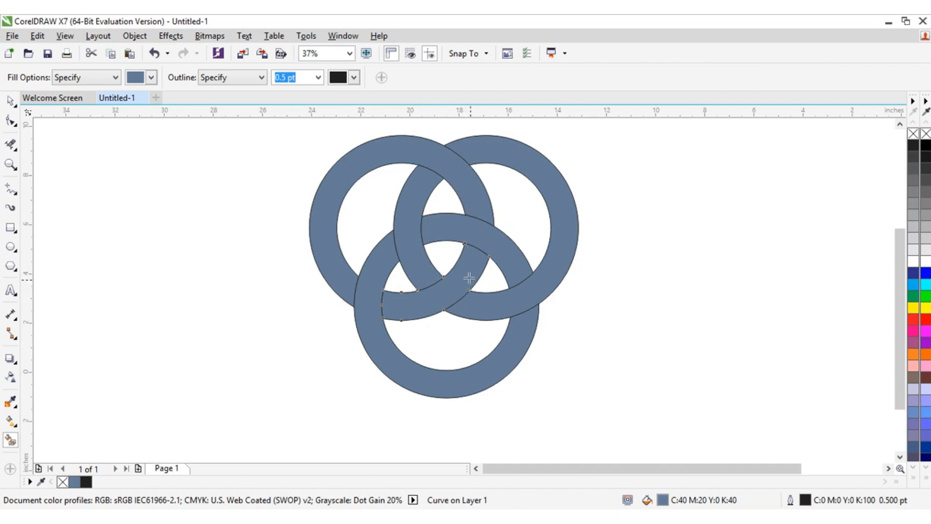
pyautogui.click(10, 101)
pyautogui.click(249, 231)
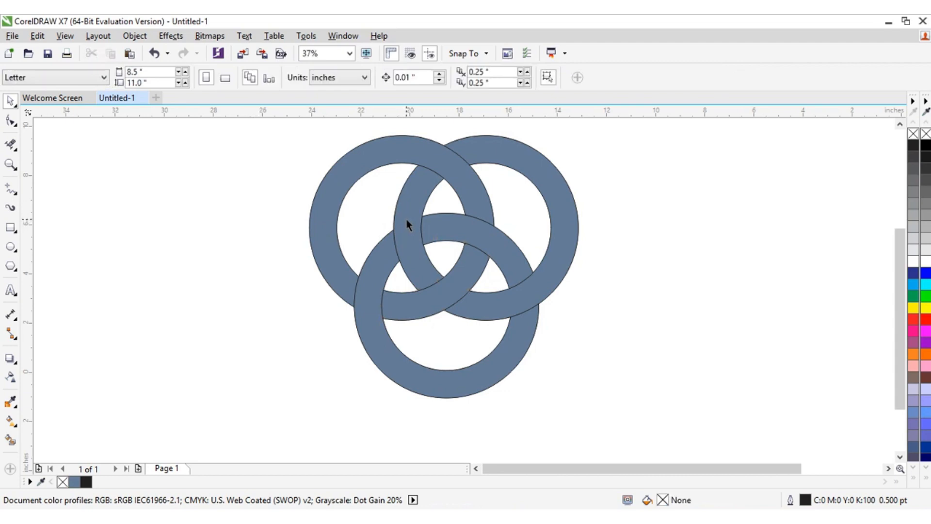
pyautogui.click(380, 153)
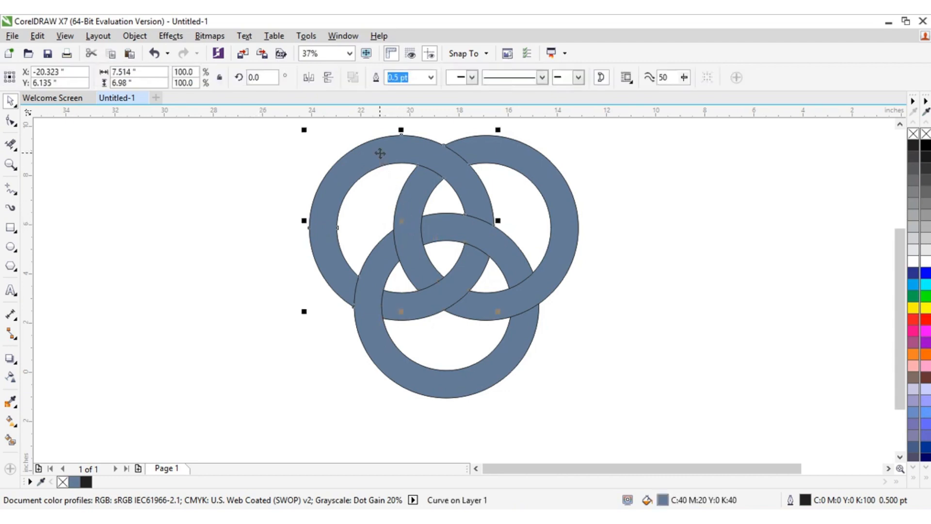
pyautogui.keyDown('shift'); pyautogui.click(524, 165); pyautogui.keyUp('shift')
pyautogui.keyDown('shift'); pyautogui.click(496, 367); pyautogui.keyUp('shift')
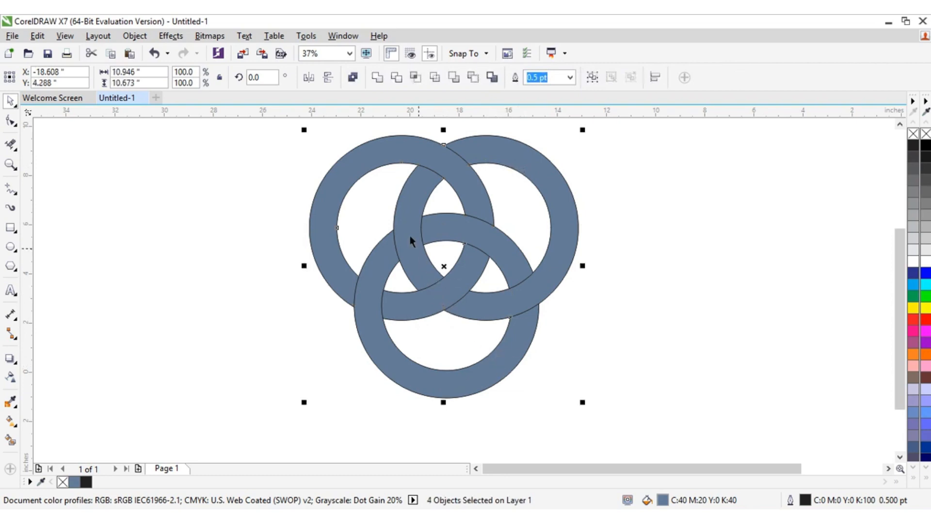
pyautogui.keyDown('shift'); pyautogui.click(406, 220); pyautogui.keyUp('shift')
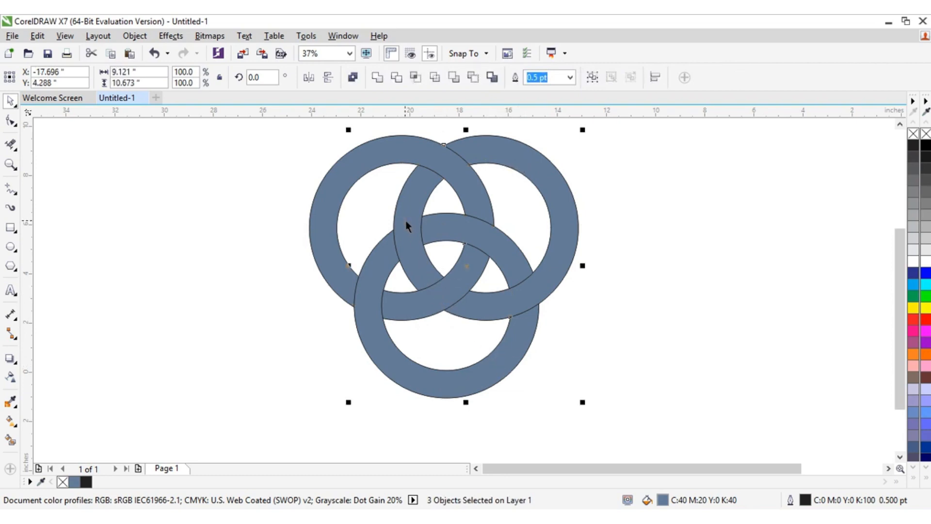
pyautogui.keyDown('shift'); pyautogui.click(491, 303); pyautogui.keyUp('shift')
pyautogui.click(607, 294)
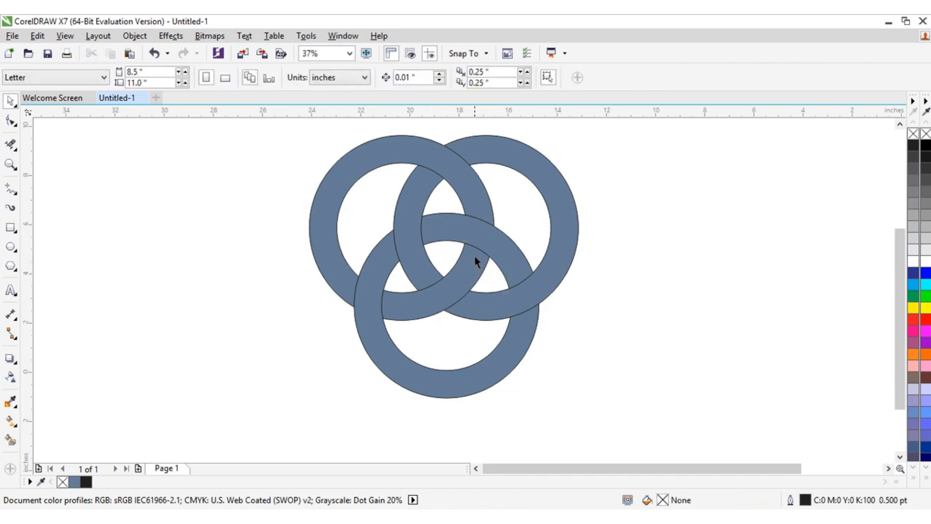
# Step: Select all six filled ring pieces together and move them to the right, clear of the original line drawing
pyautogui.click(459, 275)
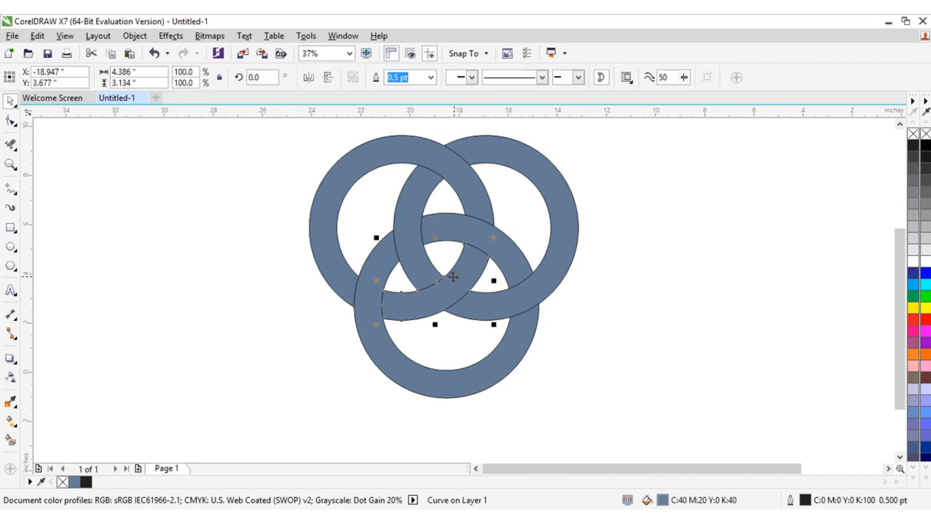
pyautogui.keyDown('shift'); pyautogui.click(412, 244); pyautogui.keyUp('shift')
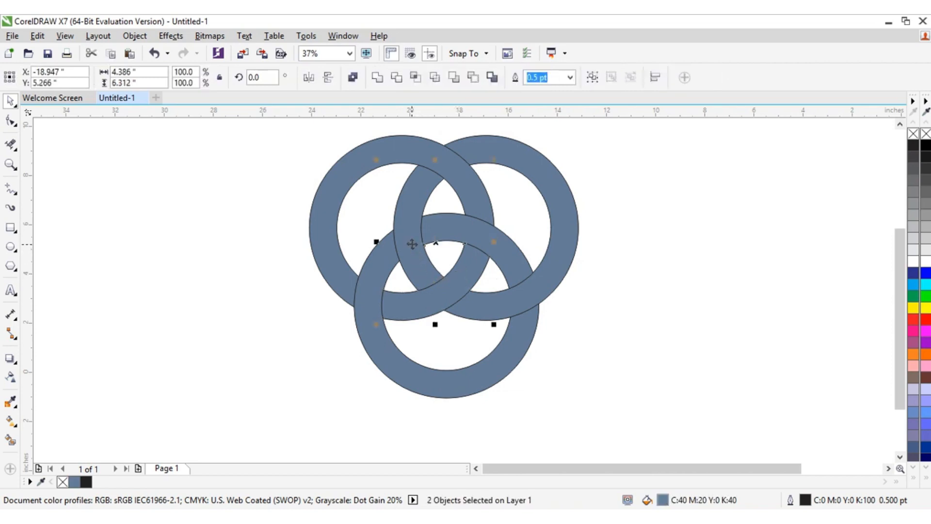
pyautogui.keyDown('shift'); pyautogui.click(476, 234); pyautogui.keyUp('shift')
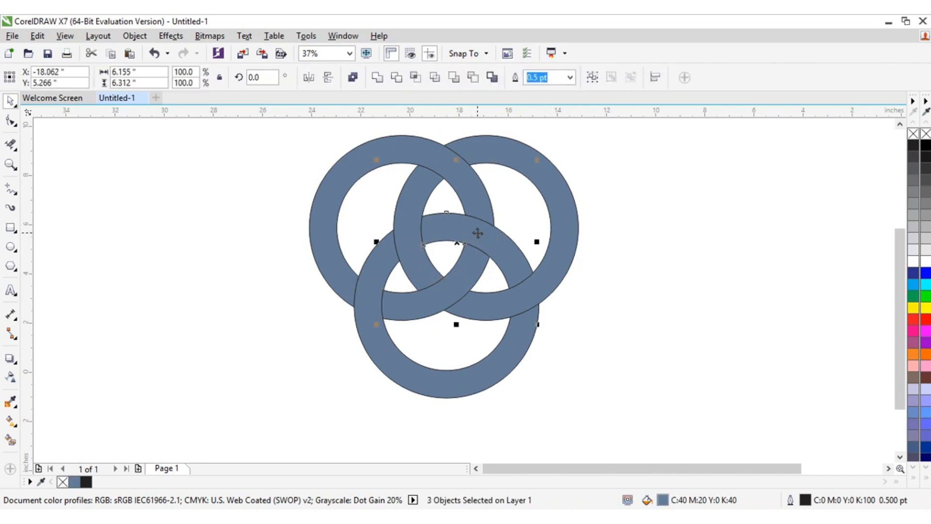
pyautogui.keyDown('shift'); pyautogui.click(557, 185); pyautogui.keyUp('shift')
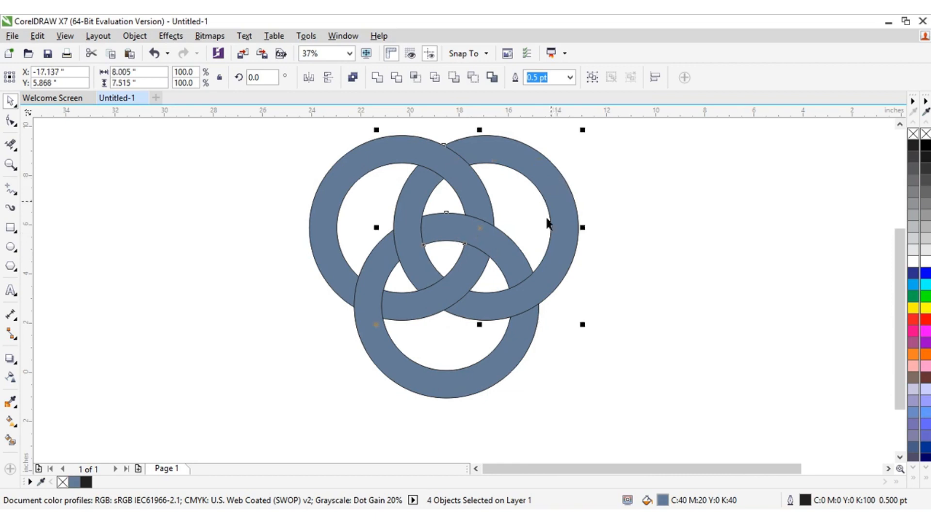
pyautogui.keyDown('shift'); pyautogui.click(493, 364); pyautogui.keyUp('shift')
pyautogui.keyDown('shift'); pyautogui.click(326, 239); pyautogui.keyUp('shift')
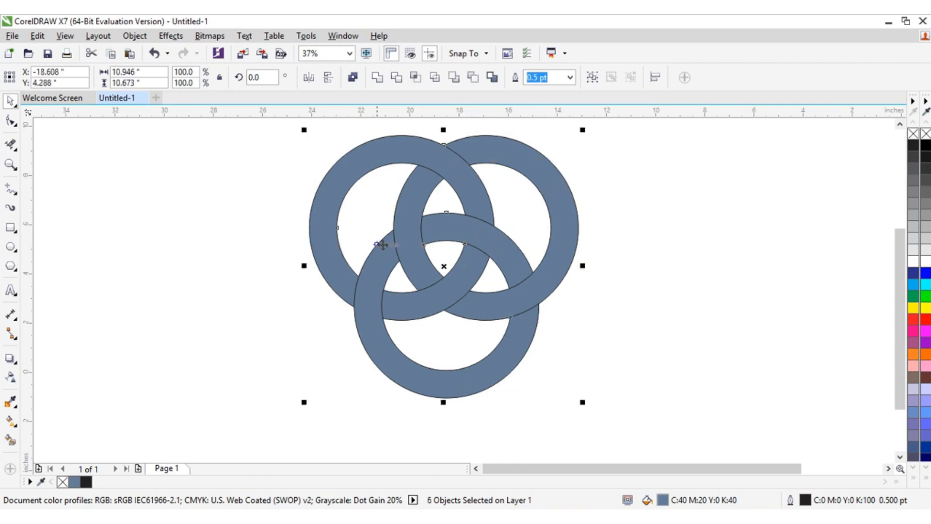
pyautogui.moveTo(441, 269); pyautogui.dragTo(740, 273)
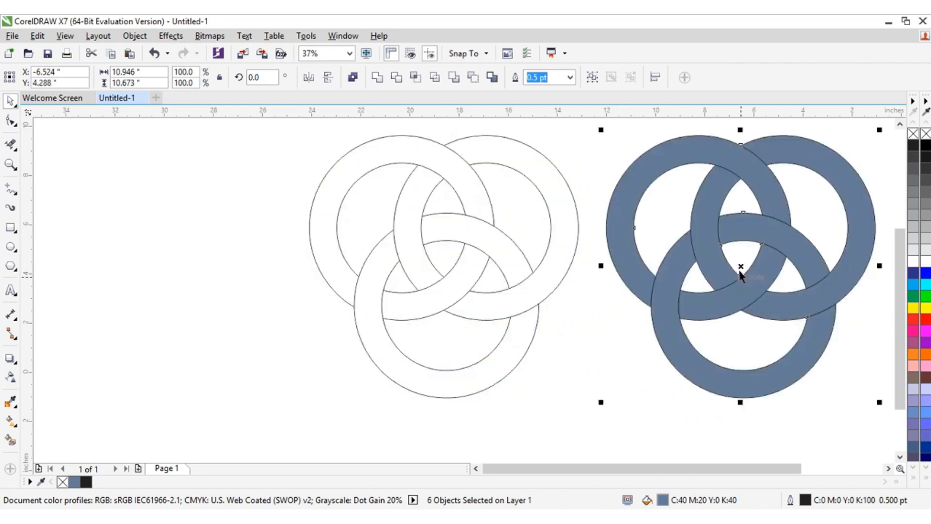
# Step: Delete the leftover unfilled ring outlines and move the filled rings left onto clear canvas
pyautogui.moveTo(294, 129); pyautogui.dragTo(587, 417)
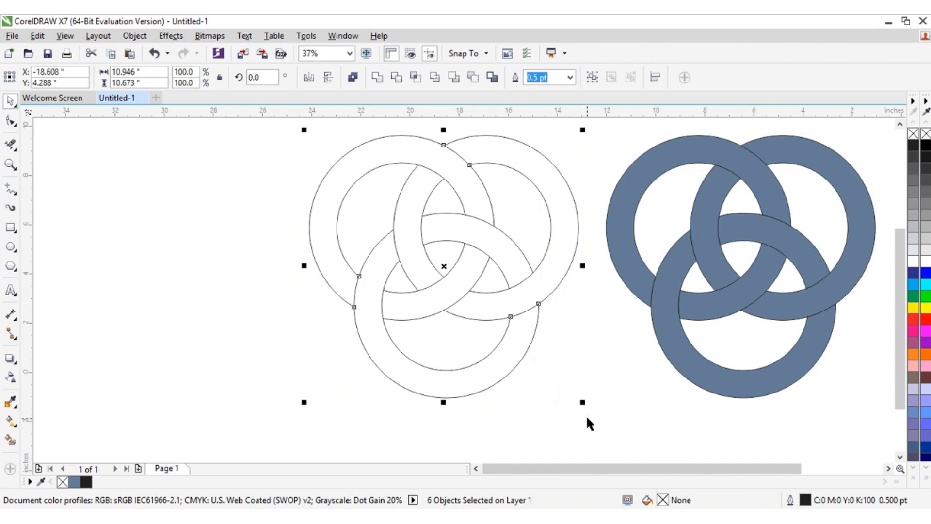
pyautogui.press('Delete')
pyautogui.moveTo(691, 170); pyautogui.dragTo(791, 426)
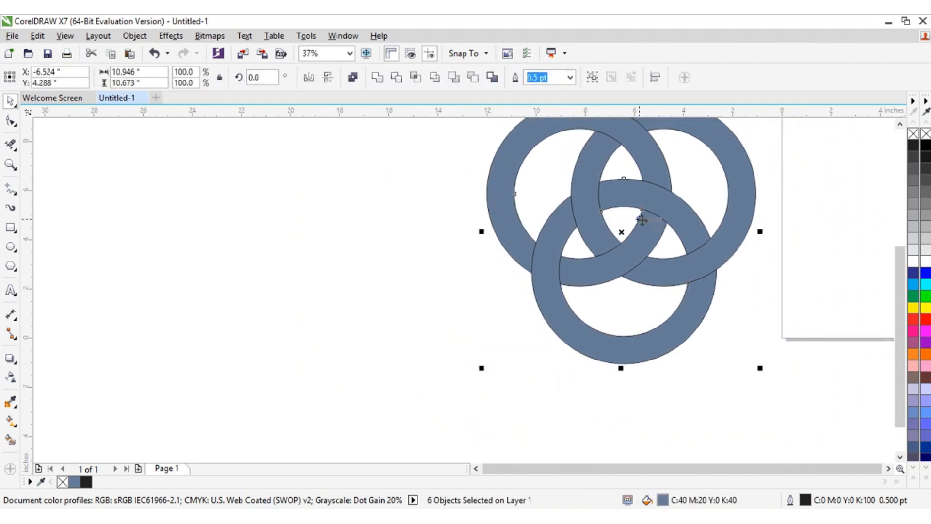
pyautogui.moveTo(636, 223); pyautogui.dragTo(423, 276)
pyautogui.click(558, 327)
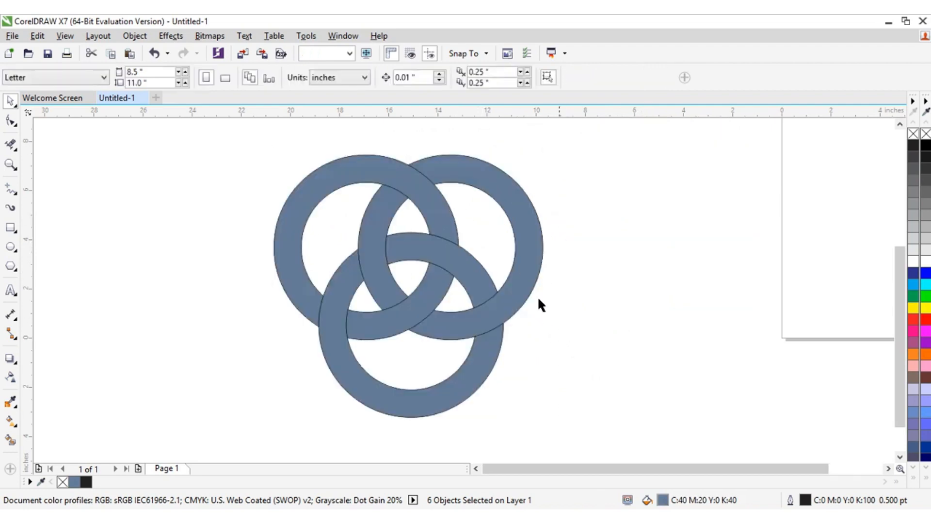
# Step: Fill the large piece of the upper-right ring with cyan, the lower ring's with blue and the upper-left ring's with yellow
pyautogui.click(499, 185)
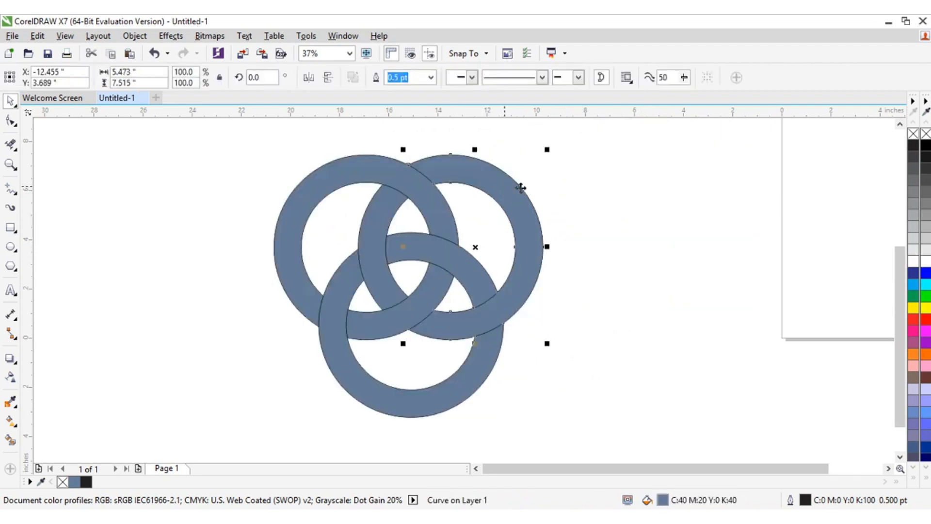
pyautogui.click(926, 285)
pyautogui.click(474, 364)
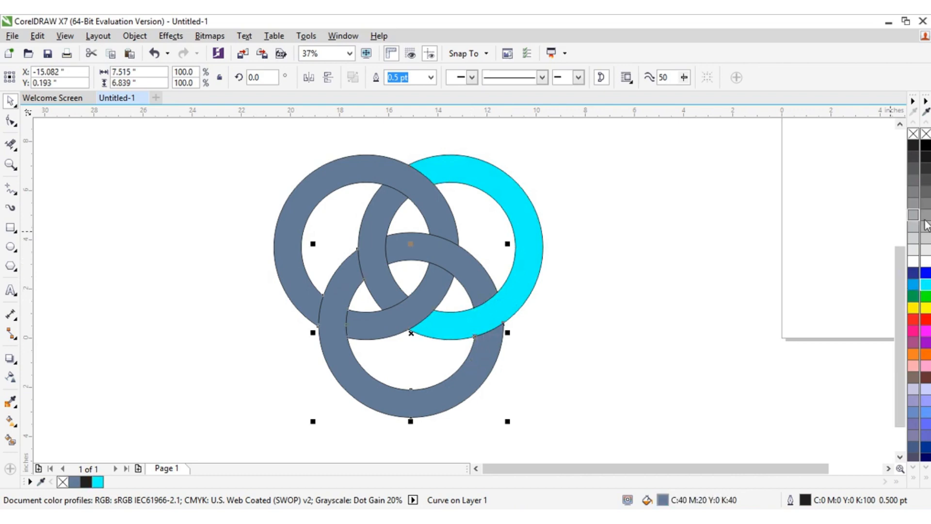
pyautogui.click(925, 272)
pyautogui.click(300, 204)
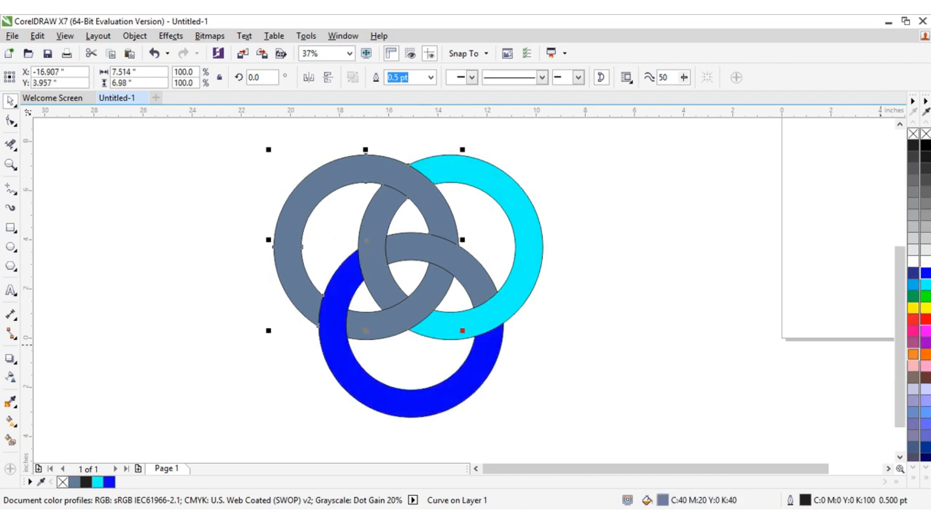
pyautogui.click(925, 308)
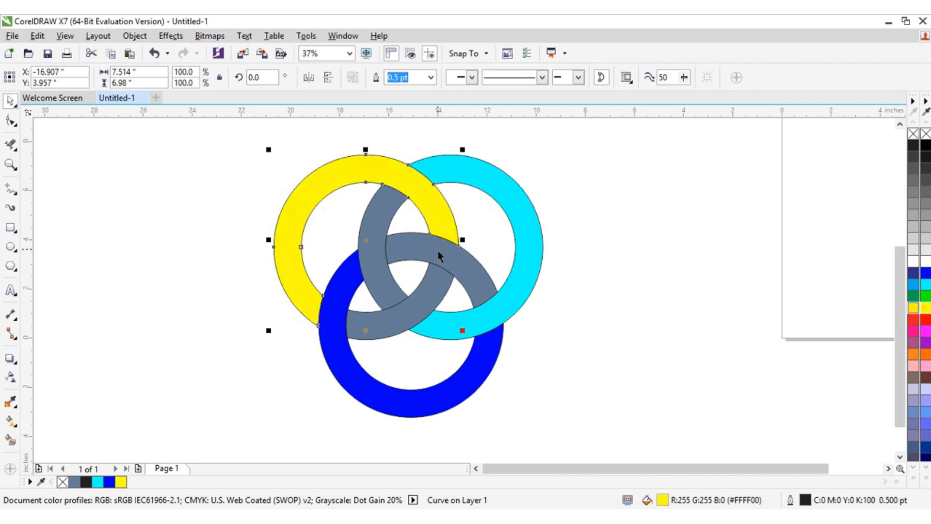
# Step: Fill the three smaller inner pieces to match their rings: yellow for the upper-left, blue for the lower and cyan for the upper-right ring
pyautogui.click(426, 284)
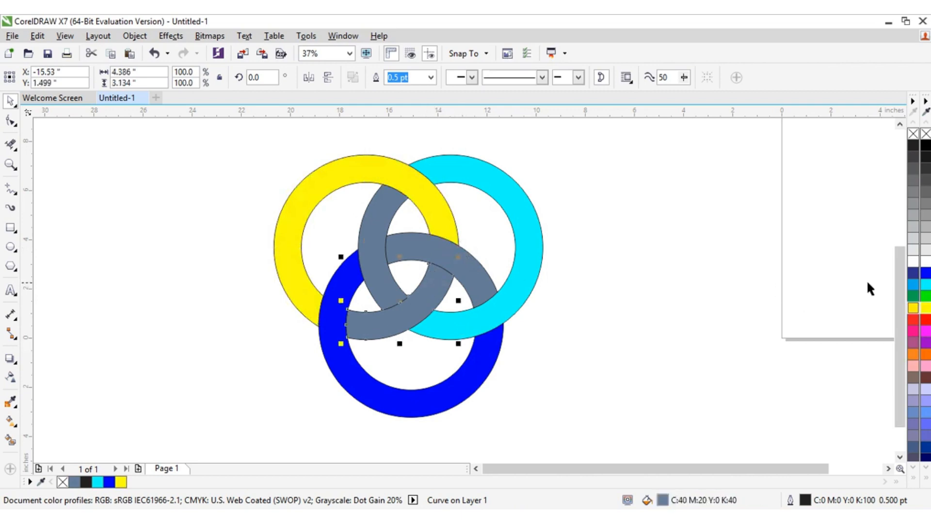
pyautogui.click(925, 307)
pyautogui.click(470, 271)
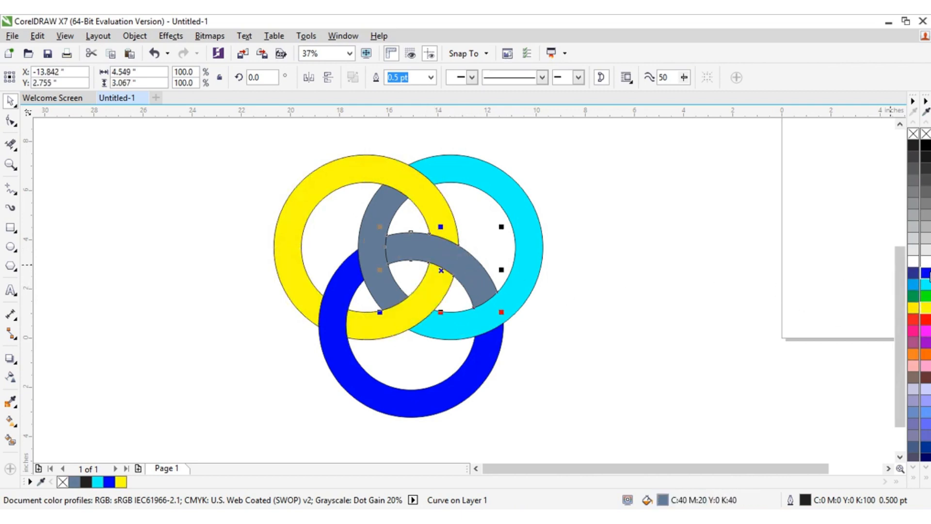
pyautogui.click(926, 272)
pyautogui.click(379, 214)
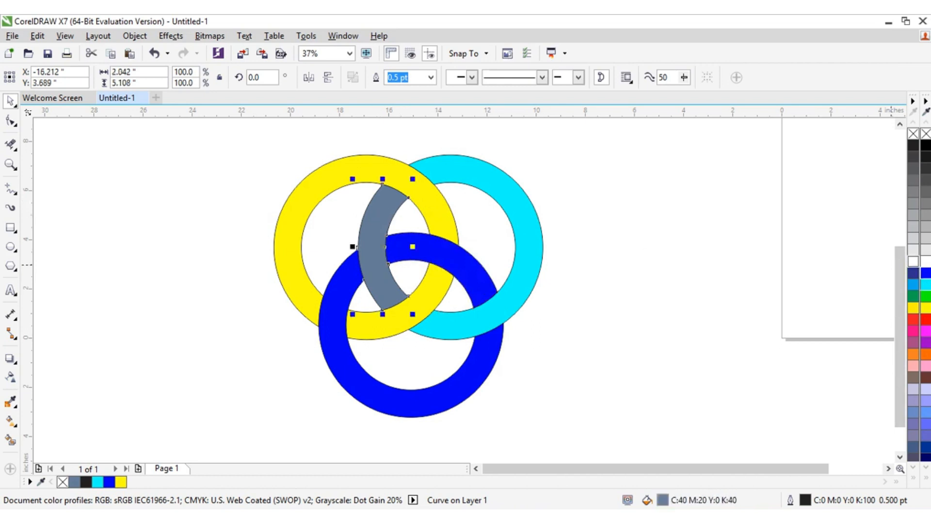
pyautogui.click(866, 286)
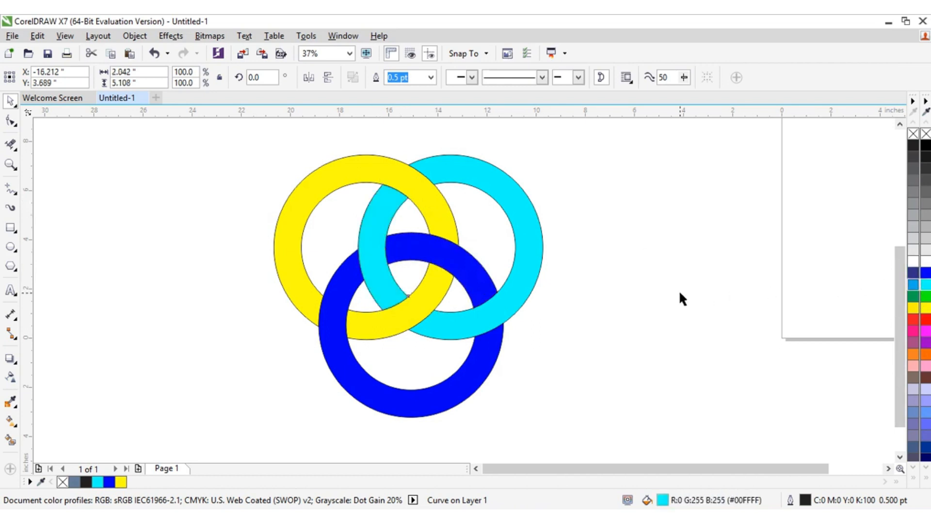
# Step: Select all six coloured pieces of the interlocking rings together
pyautogui.moveTo(244, 145); pyautogui.dragTo(664, 364)
pyautogui.moveTo(904, 341); pyautogui.dragTo(904, 320)
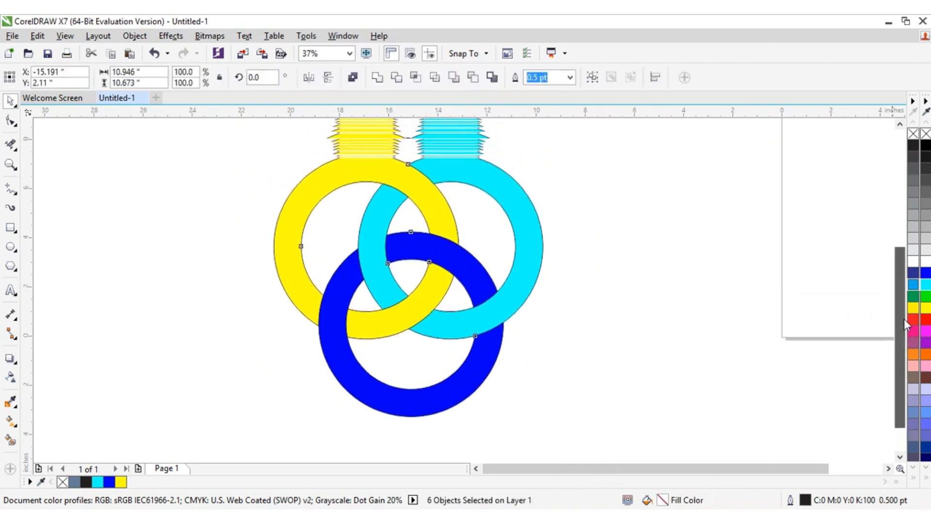